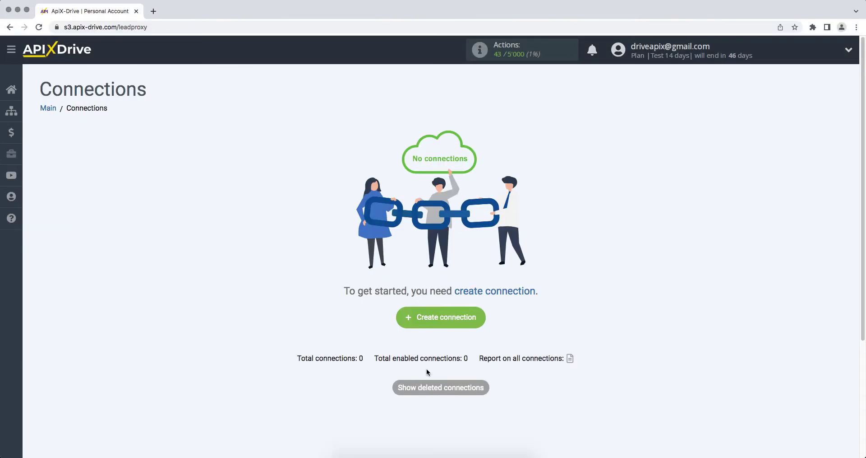
# Create a new connection with Smartsheet as the data source system
pyautogui.click(406, 318)
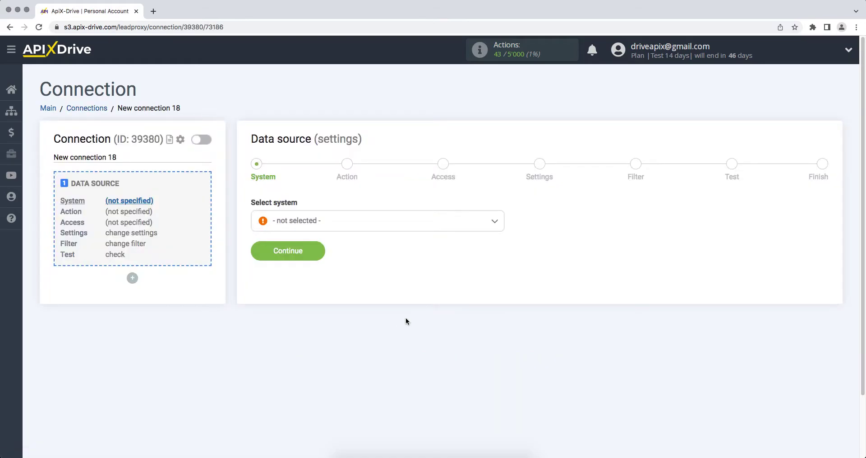
pyautogui.click(422, 225)
pyautogui.moveTo(501, 234); pyautogui.dragTo(502, 346)
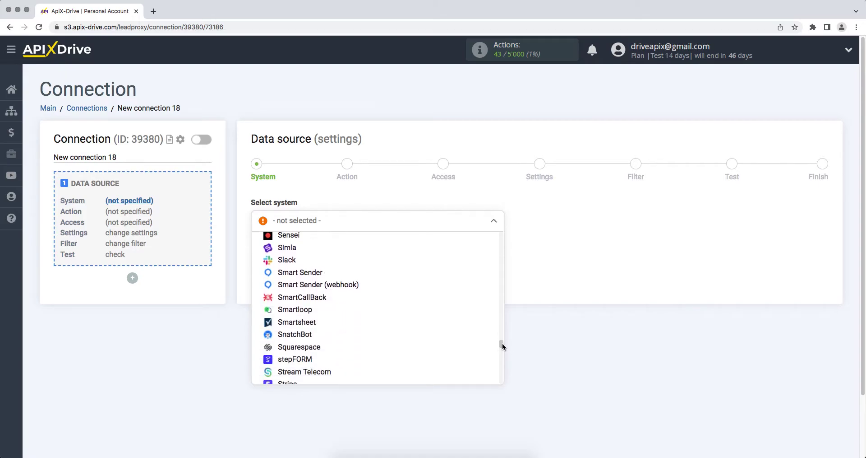
pyautogui.click(324, 321)
pyautogui.click(261, 258)
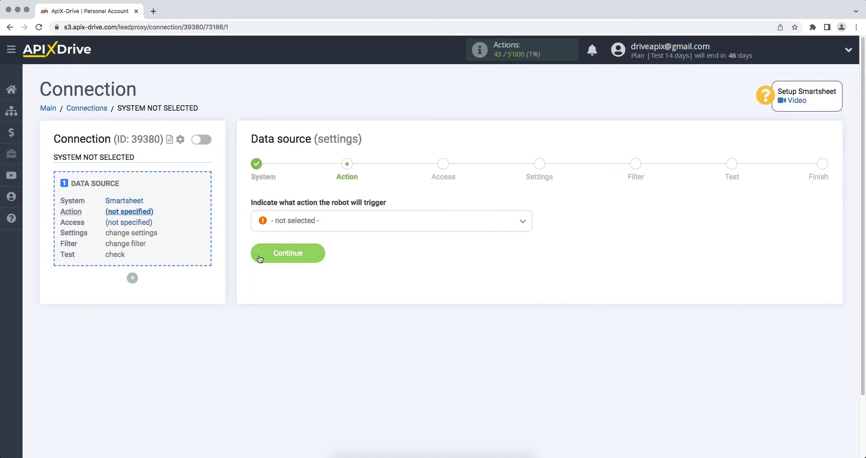
# Choose Get ROWS (new) as the Smartsheet trigger action
pyautogui.click(300, 225)
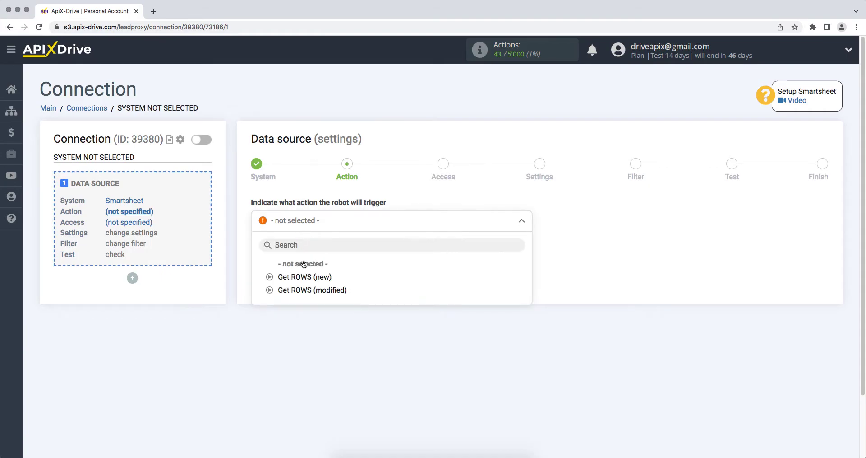
pyautogui.click(305, 276)
pyautogui.click(262, 261)
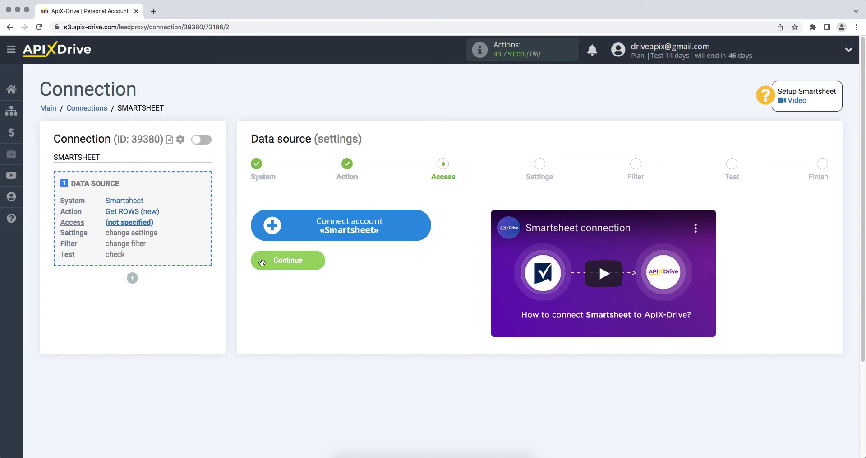
# Start connecting a Smartsheet account and enter its email and password
pyautogui.click(275, 234)
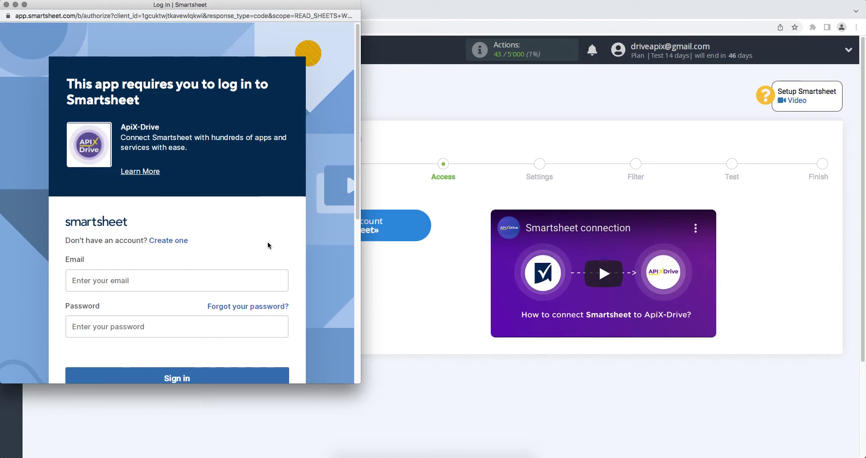
pyautogui.click(242, 279)
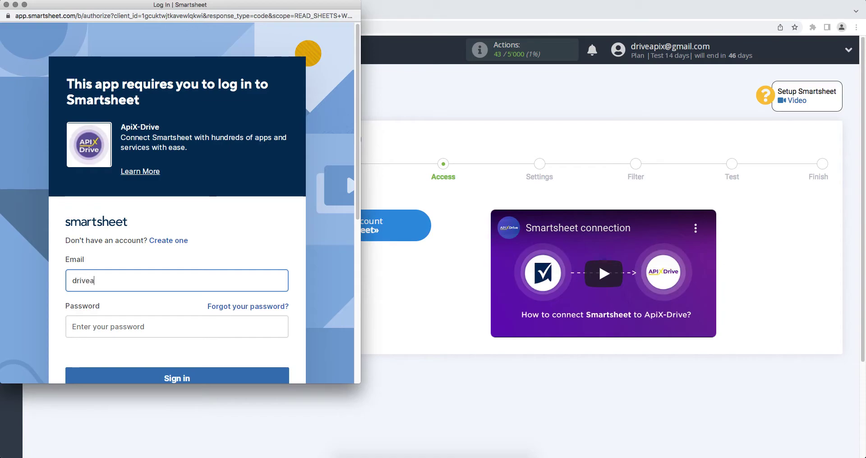
pyautogui.click(235, 330)
pyautogui.write('•••••••')
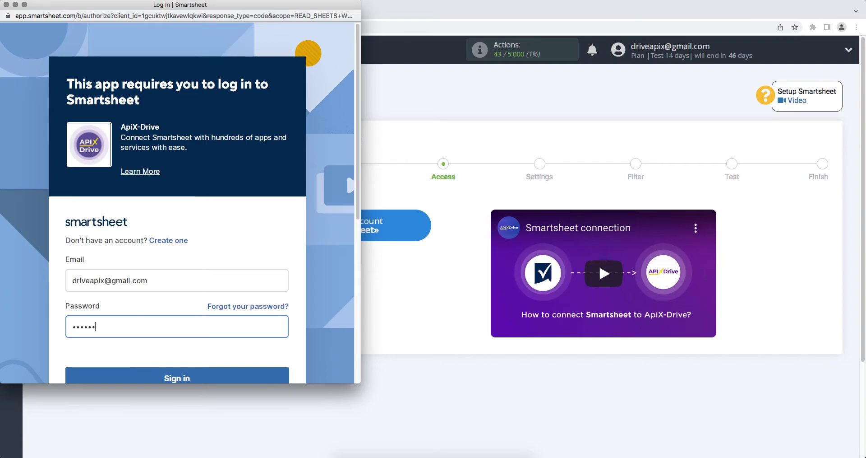
pyautogui.write('•••••')
# Sign in to Smartsheet and allow ApiX-Drive access to the account
pyautogui.scroll(-1, 180, 203)
pyautogui.scroll(-1, 234, 345)
pyautogui.click(236, 348)
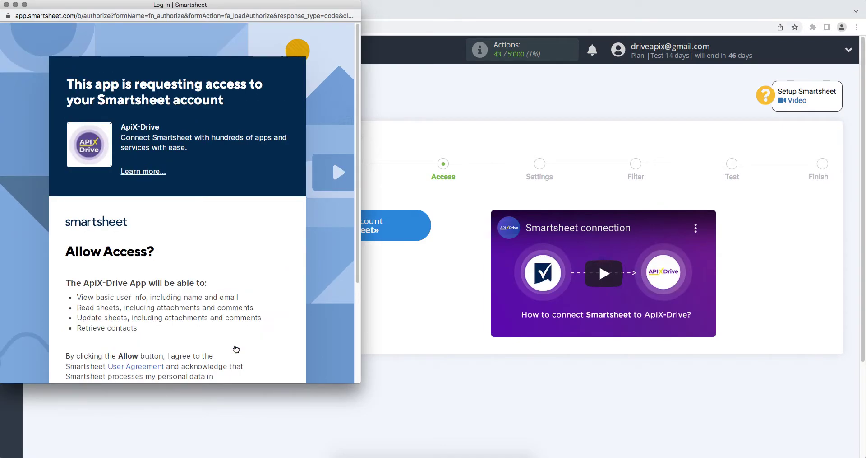
pyautogui.scroll(-2, 236, 348)
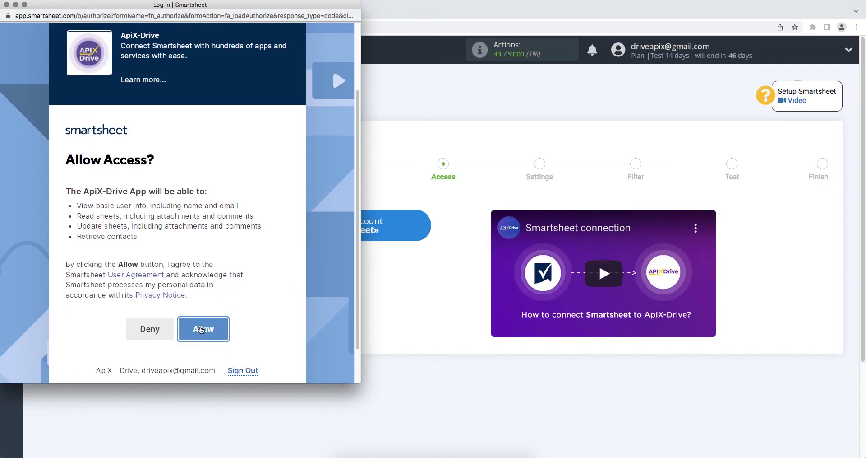
pyautogui.click(201, 328)
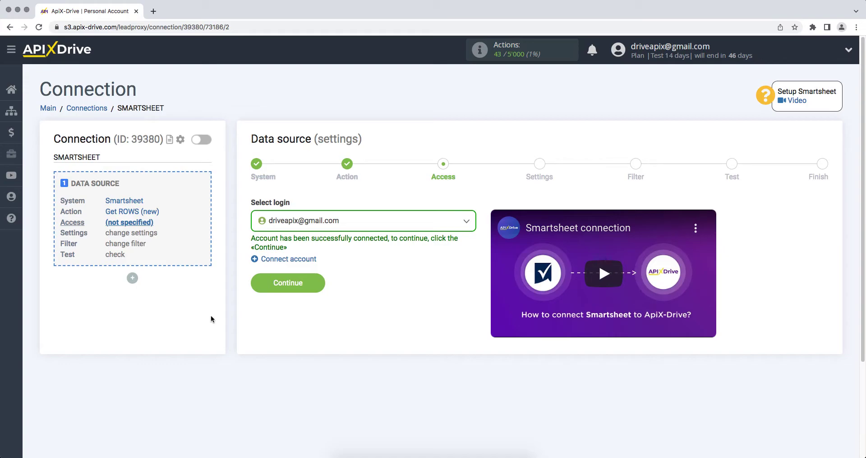
# Select the connected Smartsheet login as the source account
pyautogui.click(304, 221)
pyautogui.click(294, 289)
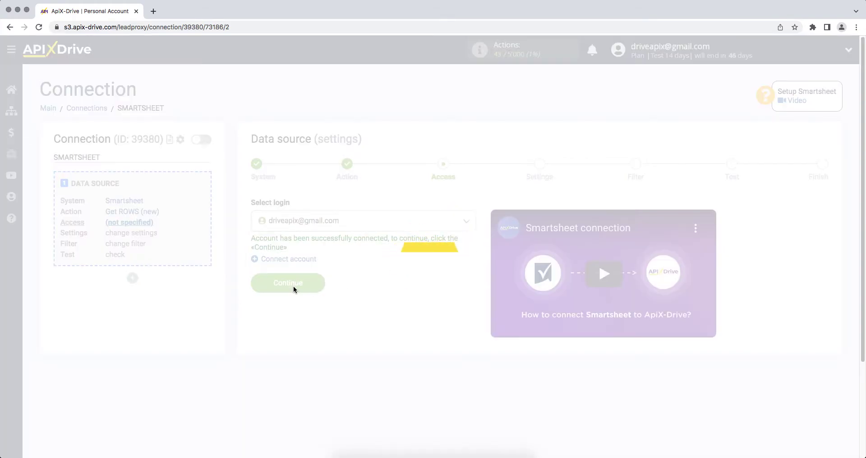
pyautogui.click(256, 283)
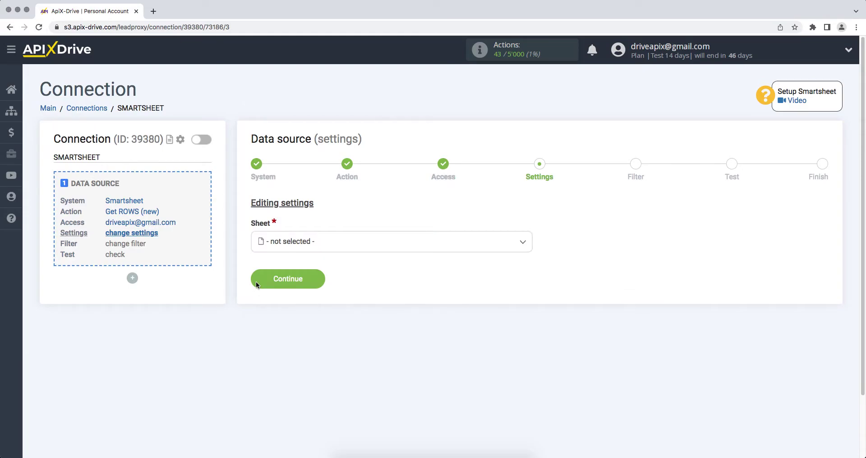
# Choose the ApiX-Drive sheet, skip filtering, and accept the loaded test row
pyautogui.click(300, 242)
pyautogui.click(289, 296)
pyautogui.click(267, 286)
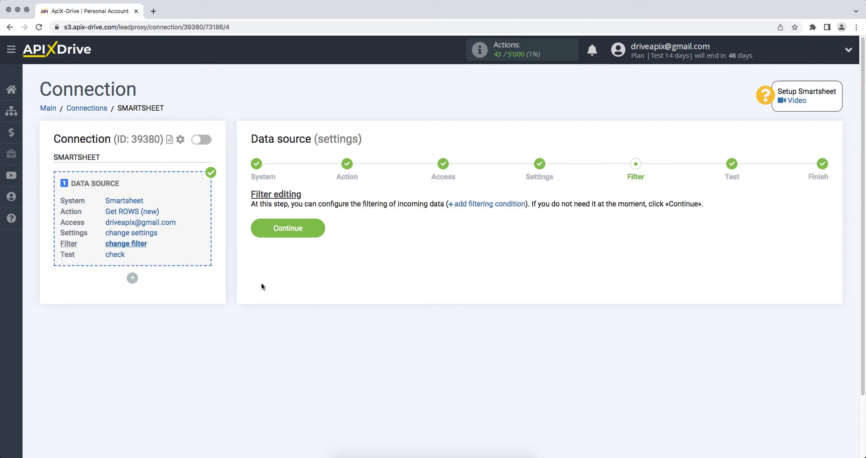
pyautogui.click(257, 232)
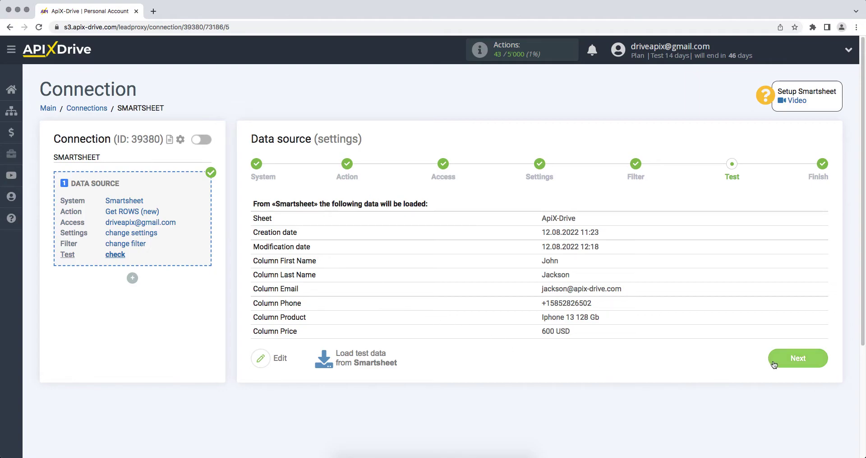
pyautogui.click(774, 364)
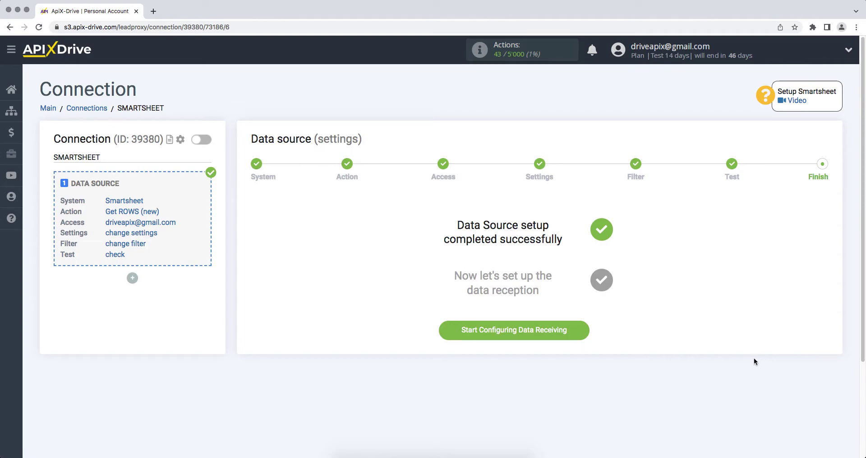
# Begin data receiving setup with Worksection as the destination system
pyautogui.click(544, 332)
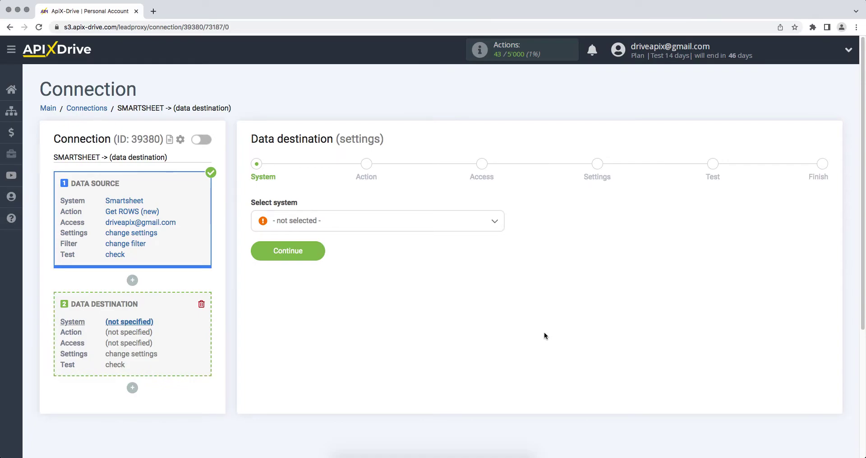
pyautogui.click(474, 222)
pyautogui.moveTo(501, 232); pyautogui.dragTo(506, 375)
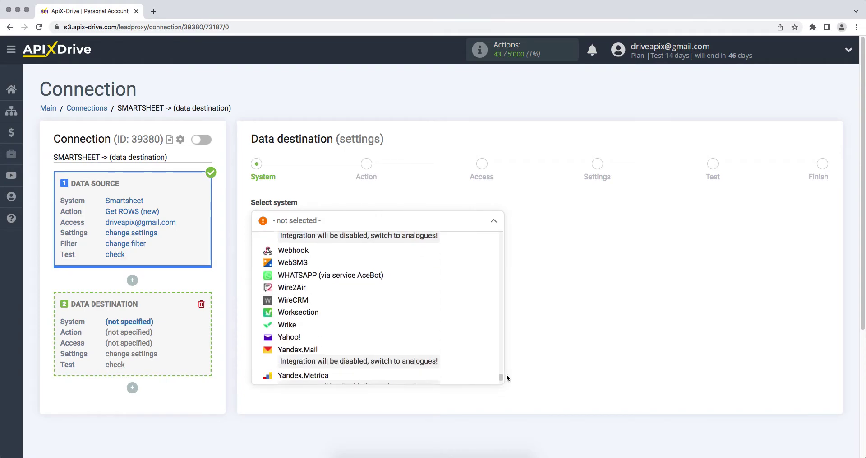
pyautogui.click(303, 313)
pyautogui.click(256, 254)
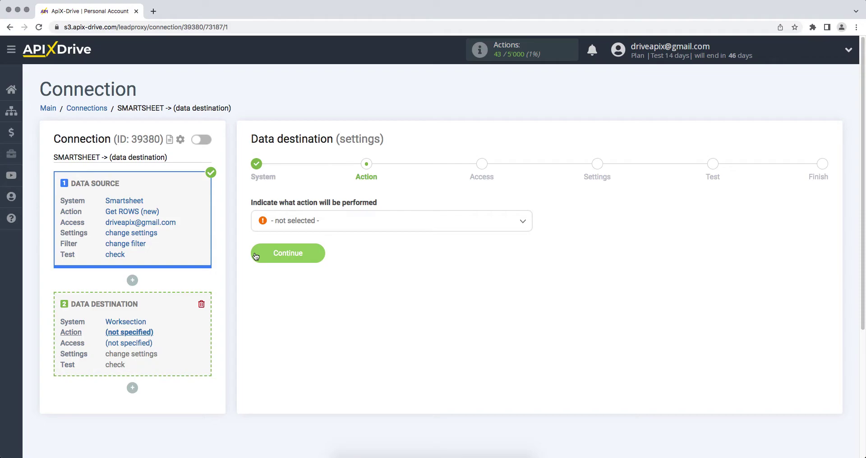
# Choose Create TASK as the action and start connecting a Worksection account
pyautogui.click(293, 228)
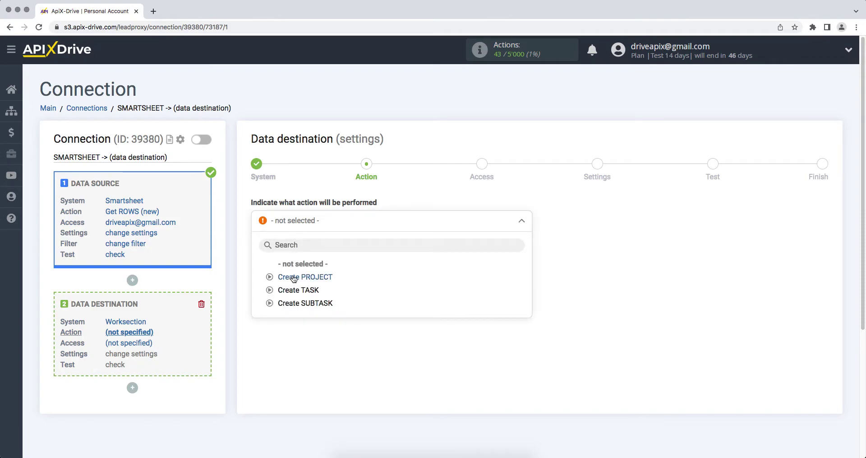
pyautogui.click(294, 290)
pyautogui.click(258, 255)
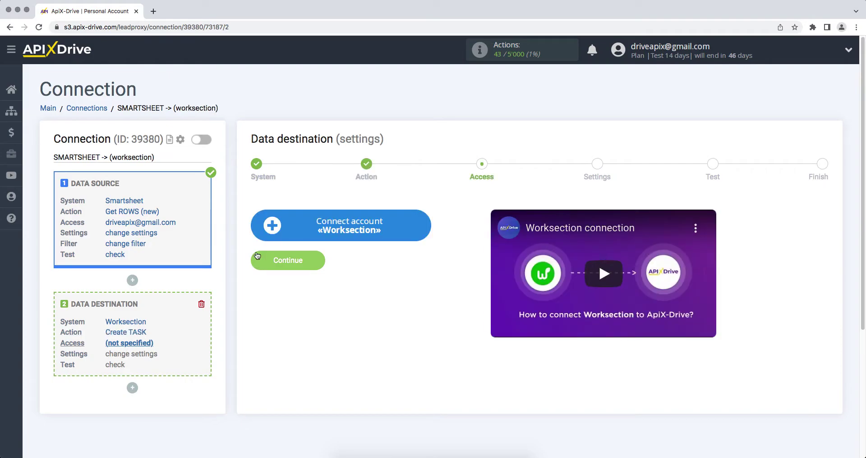
pyautogui.click(271, 230)
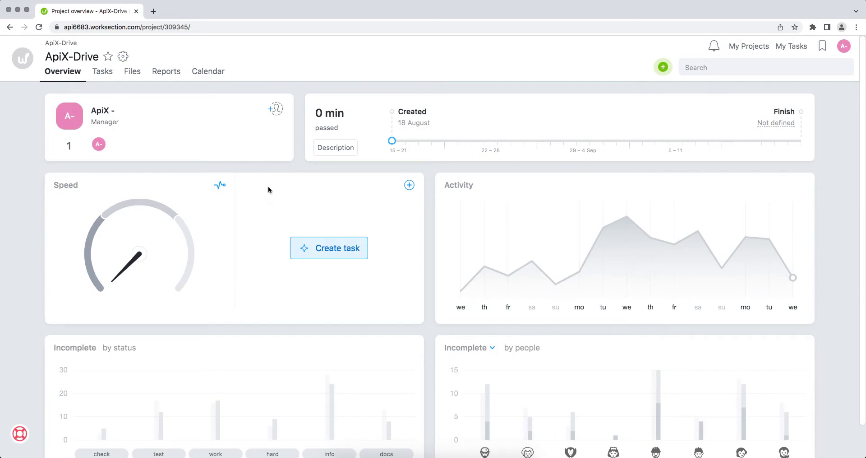
# Copy the domain api6683.worksection.com from the address bar and return to ApiX-Drive
pyautogui.click(264, 27)
pyautogui.moveTo(161, 27); pyautogui.dragTo(86, 27)
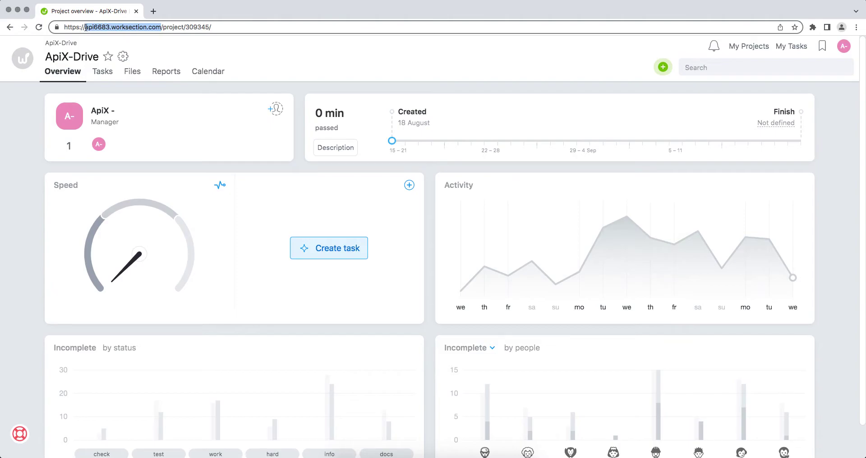
pyautogui.rightClick(86, 27)
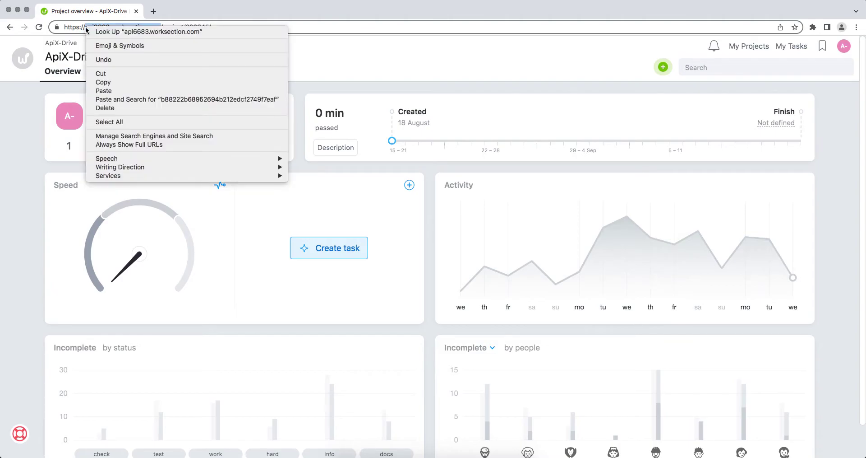
pyautogui.click(99, 84)
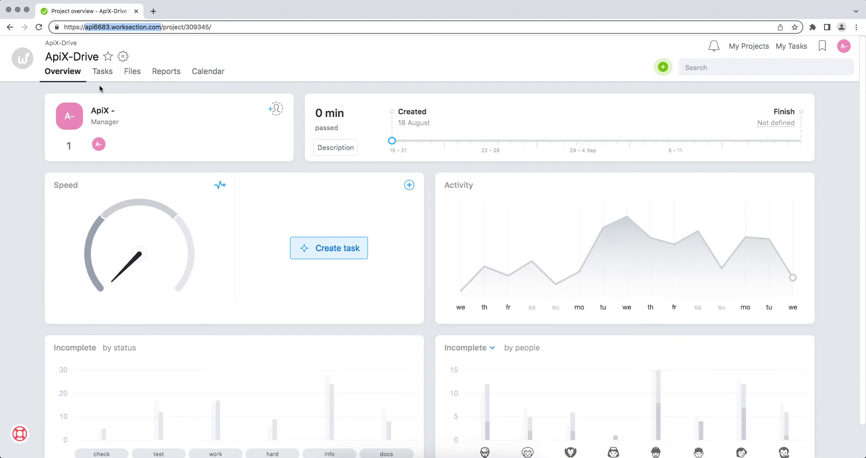
pyautogui.press('super+Tab')
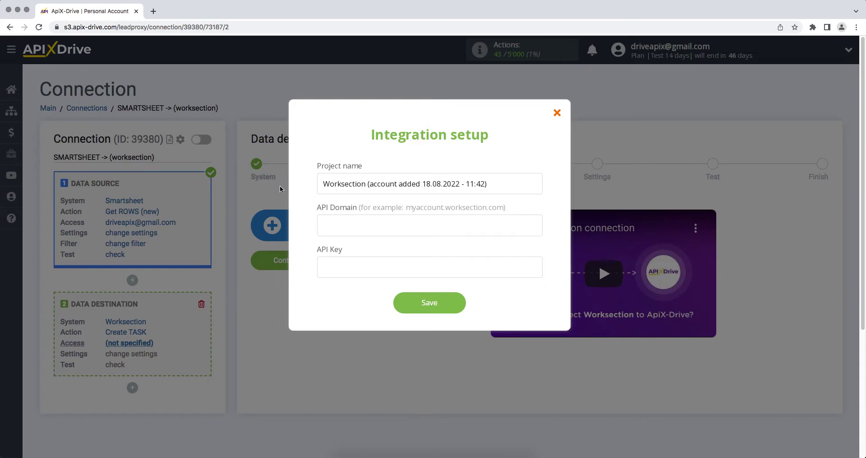
# Paste api6683.worksection.com into the API Domain field
pyautogui.rightClick(328, 225)
pyautogui.click(342, 283)
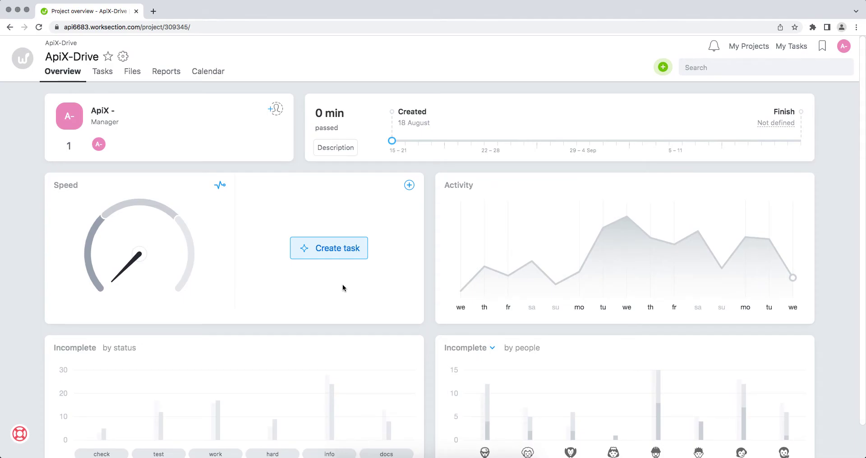
pyautogui.click(839, 45)
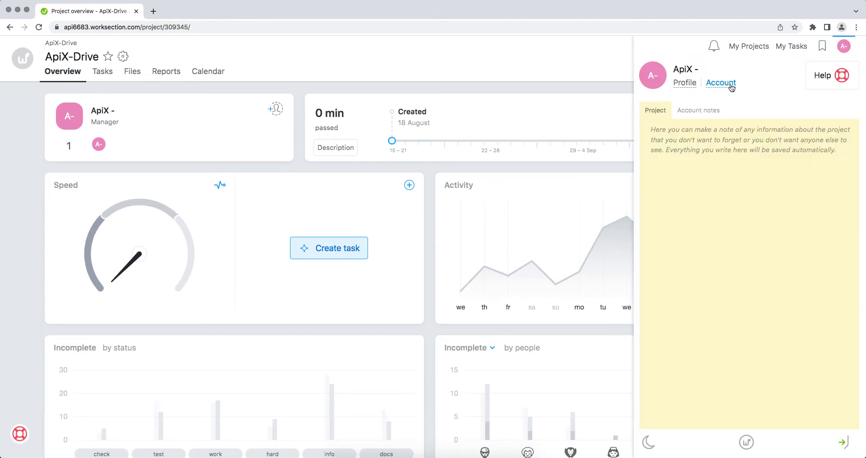
pyautogui.click(721, 82)
pyautogui.click(522, 71)
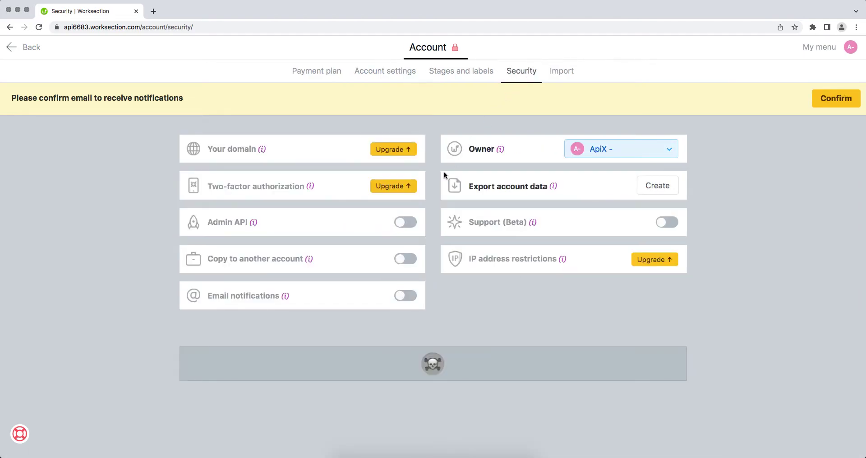
pyautogui.click(409, 224)
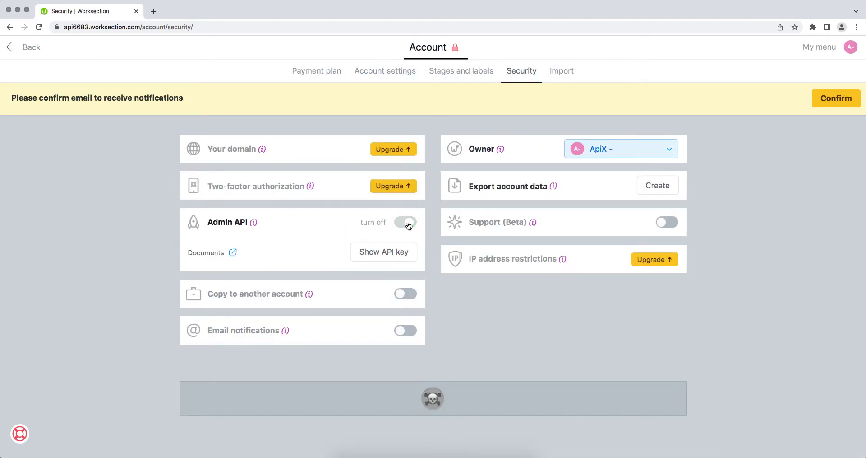
# Reveal the API key by confirming the account password, then copy it
pyautogui.click(400, 256)
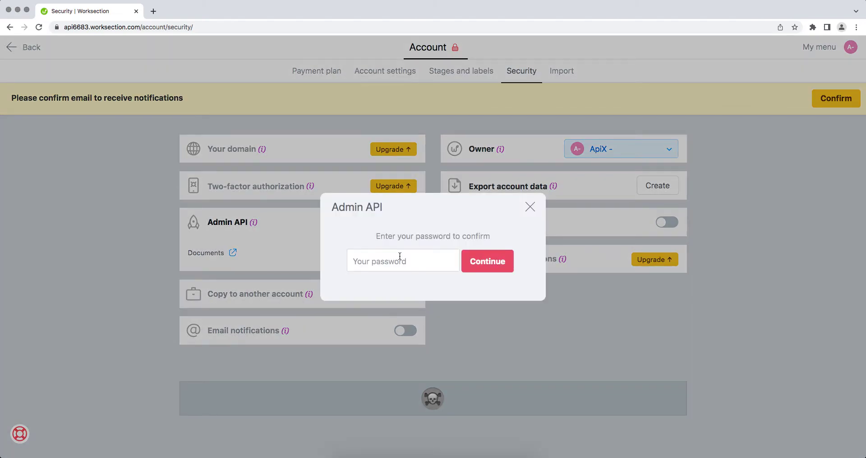
pyautogui.write('••••••••')
pyautogui.click(487, 261)
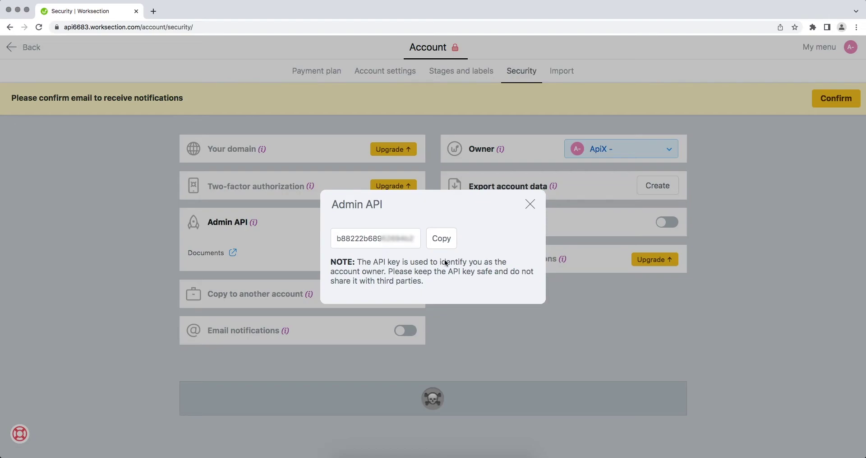
pyautogui.moveTo(334, 238); pyautogui.dragTo(419, 238)
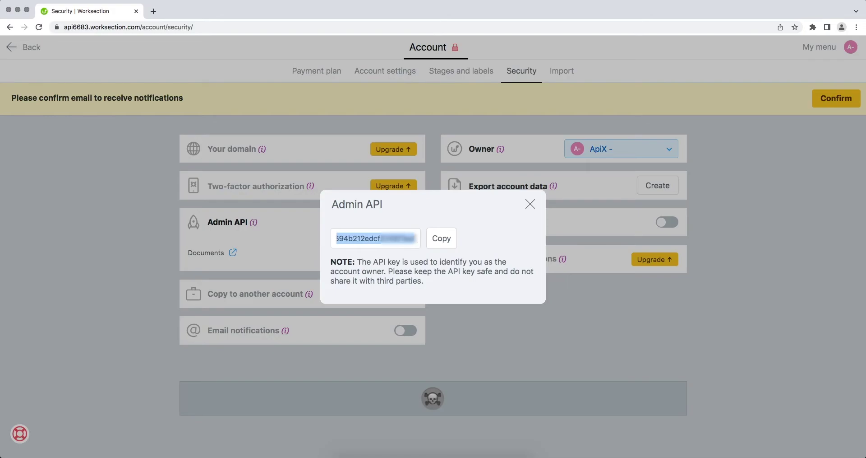
pyautogui.rightClick(403, 240)
pyautogui.click(421, 303)
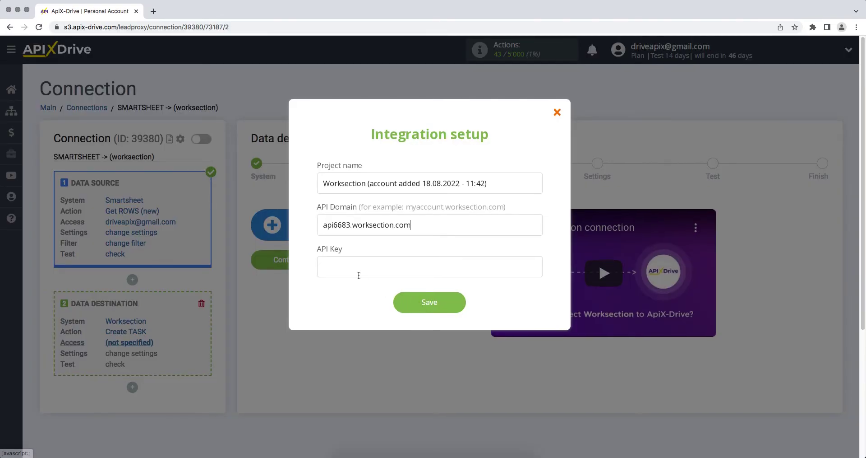
# Paste the API key into the API Key field, save, and check the login list
pyautogui.rightClick(359, 276)
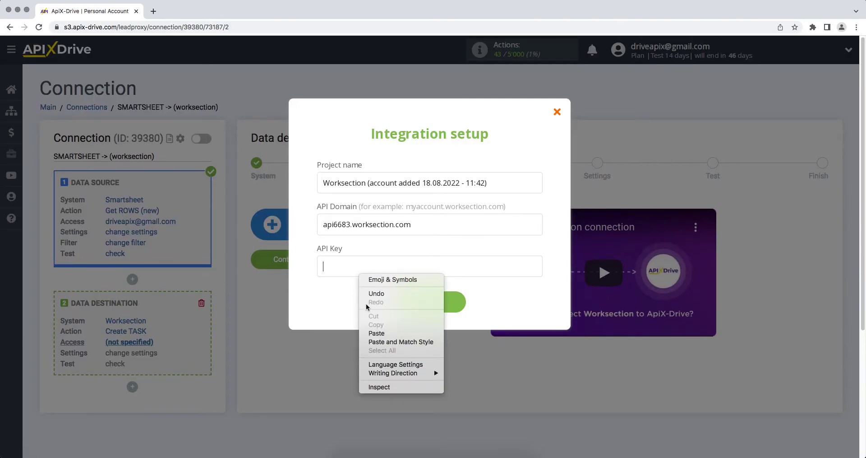
pyautogui.click(369, 335)
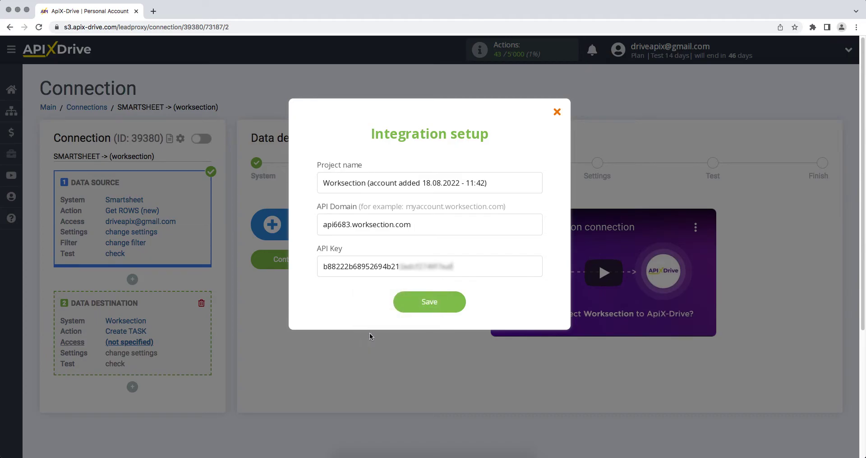
pyautogui.click(411, 308)
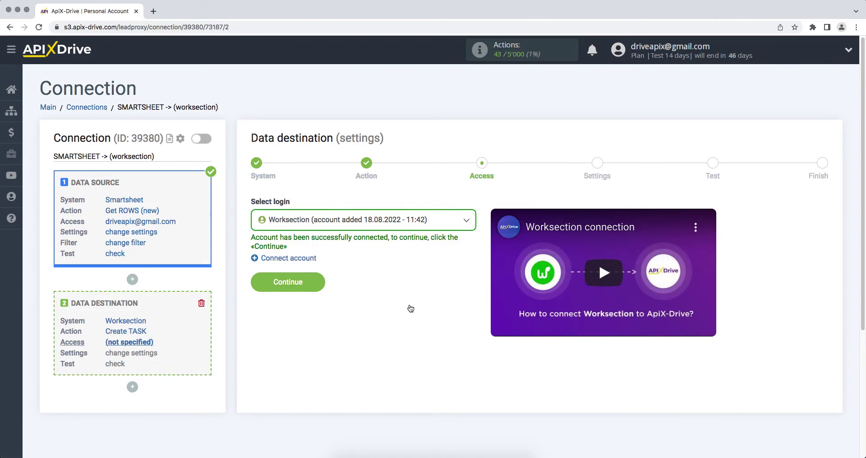
pyautogui.click(391, 228)
# Keep the new Worksection login, continue, and set Project to ApiX-Drive
pyautogui.click(386, 287)
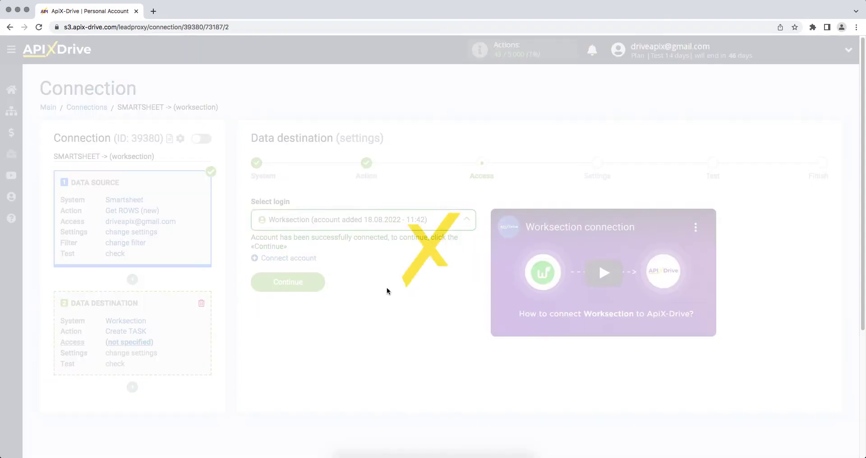
pyautogui.click(254, 278)
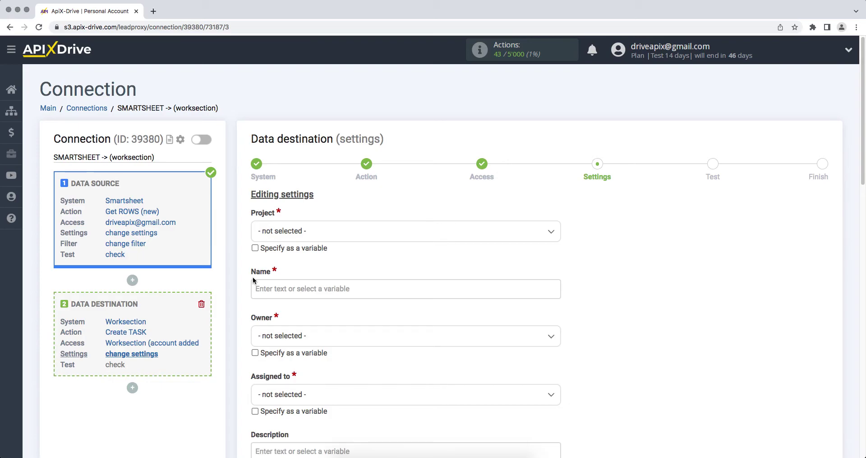
pyautogui.click(303, 234)
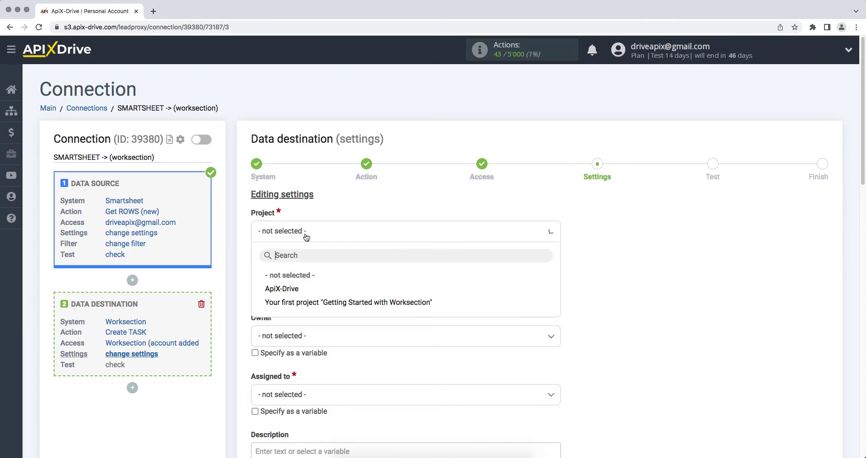
pyautogui.click(288, 287)
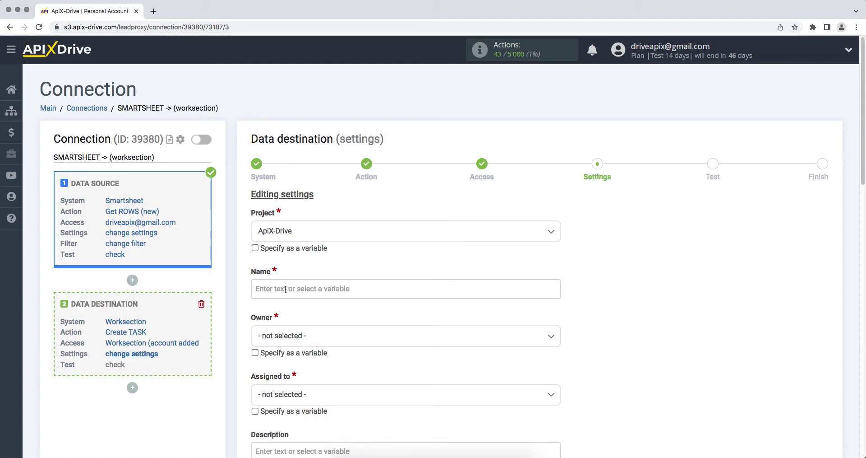
# Set the task Name to the First Name and Last Name column variables
pyautogui.click(285, 289)
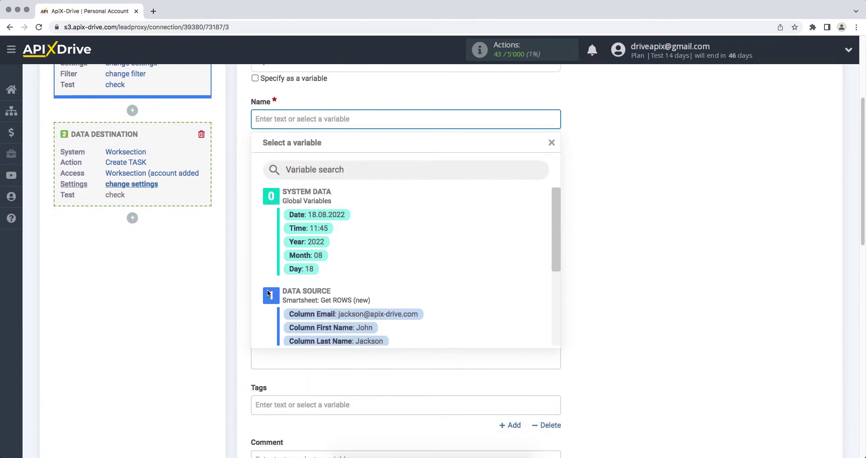
pyautogui.click(317, 327)
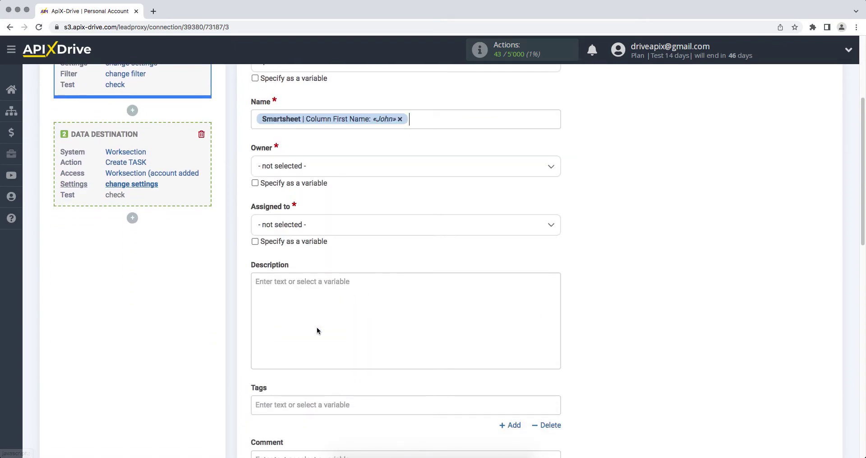
pyautogui.click(442, 121)
pyautogui.click(360, 342)
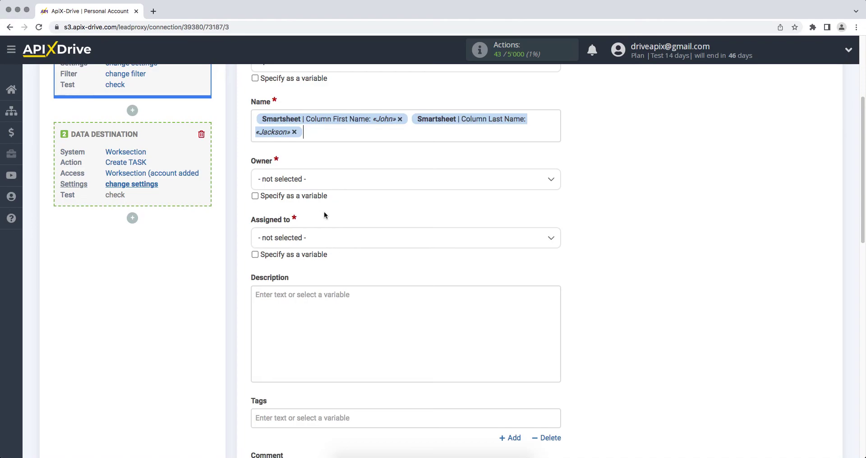
# Set both Owner and Assigned to as ApiX - Drive
pyautogui.click(321, 181)
pyautogui.click(316, 235)
pyautogui.click(298, 236)
pyautogui.click(283, 322)
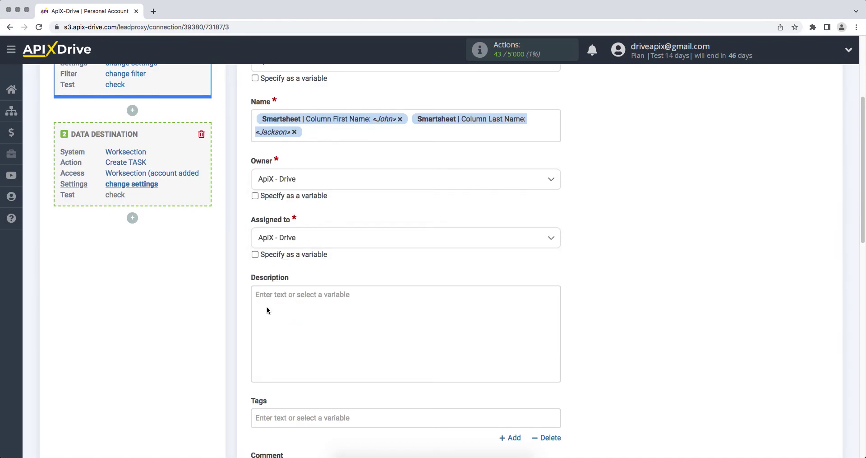
pyautogui.click(267, 309)
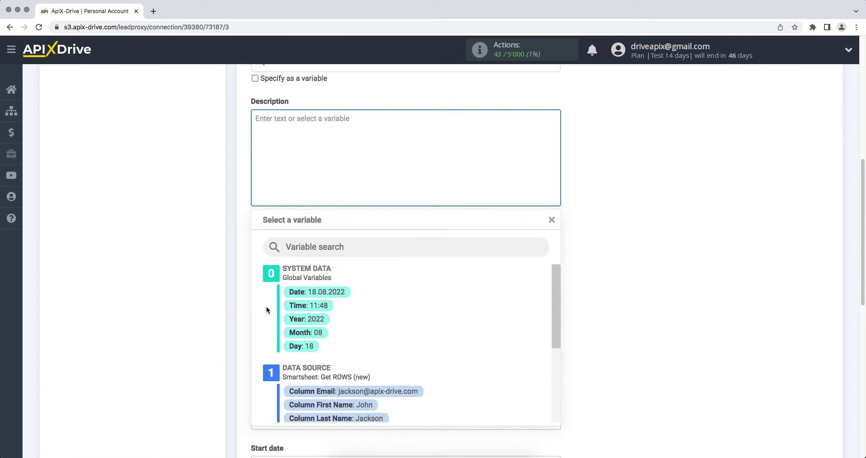
# Start the Description with 'New row from Smartsheet' and a Name line mapped to the row's first and last name
pyautogui.write('N')
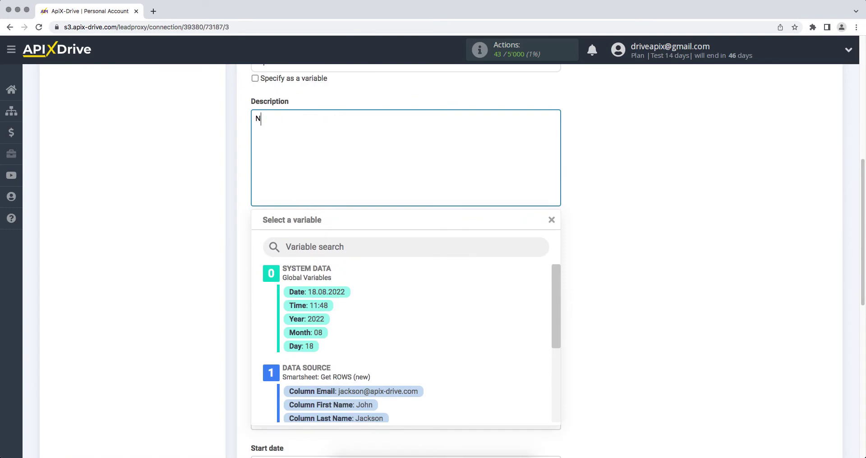
pyautogui.write('ew row from Smartsheet ')
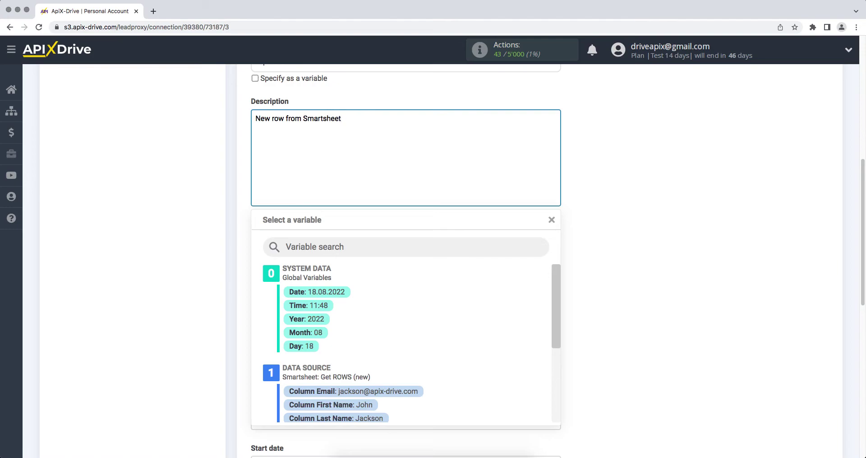
pyautogui.write('Name')
pyautogui.click(311, 405)
pyautogui.click(450, 168)
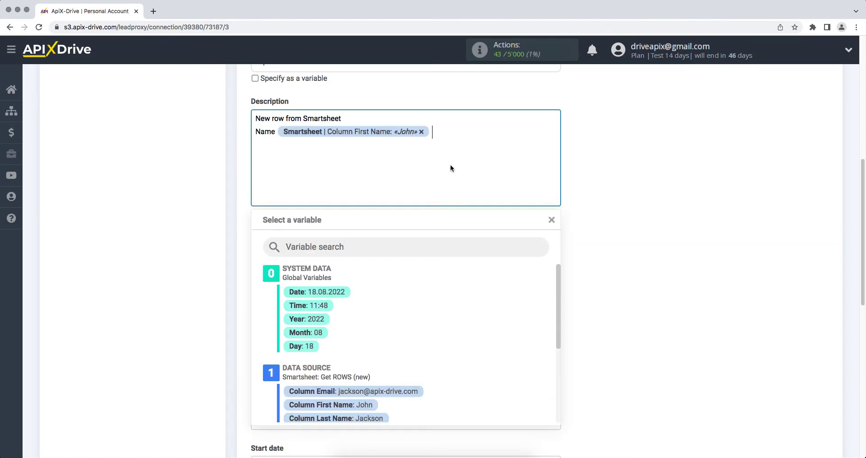
pyautogui.click(379, 418)
pyautogui.press('Return')
# Add Email and Phone lines mapped to the row's email and phone number columns
pyautogui.write('Email')
pyautogui.click(328, 159)
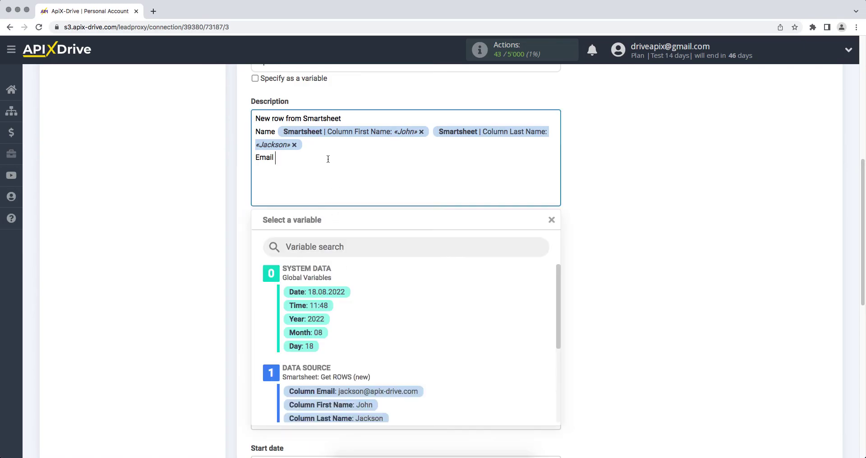
pyautogui.click(356, 391)
pyautogui.press('Return')
pyautogui.write('Phone')
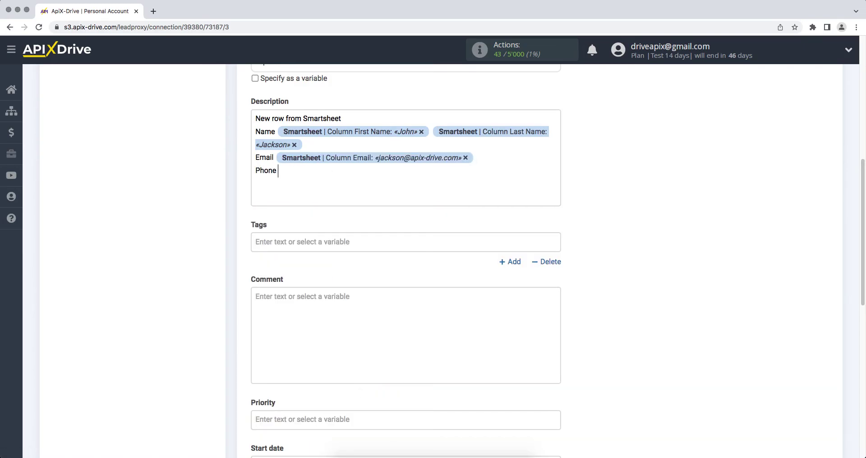
pyautogui.click(350, 165)
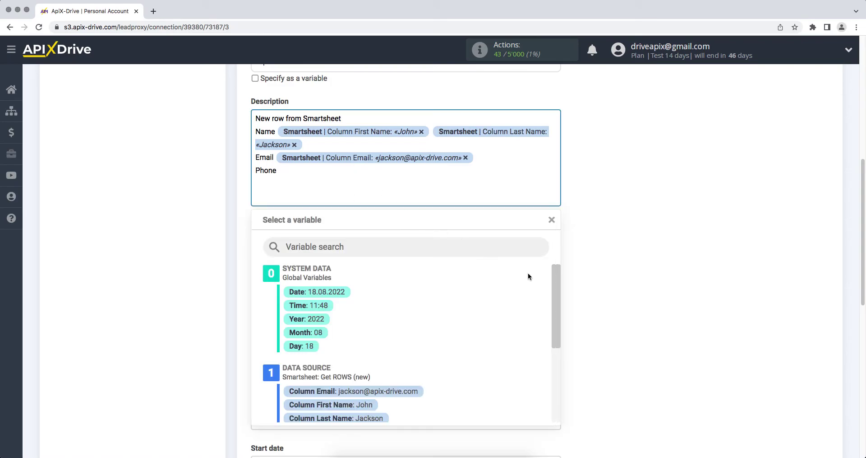
pyautogui.moveTo(557, 280); pyautogui.dragTo(562, 331)
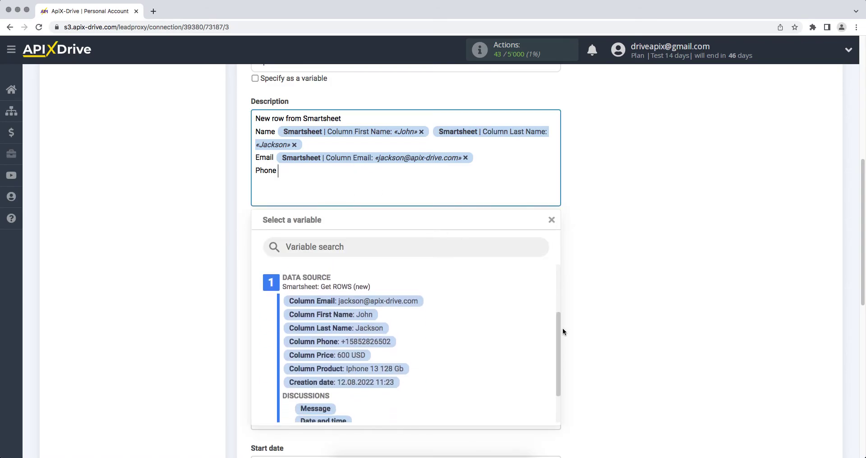
pyautogui.click(395, 339)
# Add Product and Price lines mapped to the row's product and price columns
pyautogui.write('Pro')
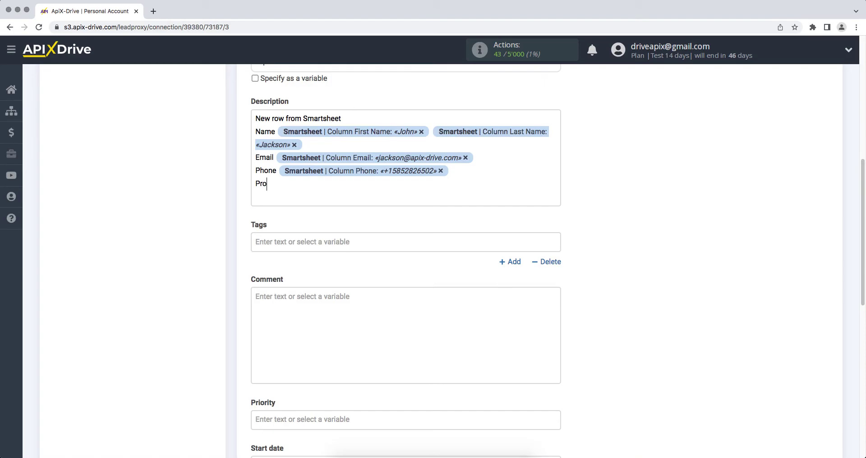
pyautogui.write('duct')
pyautogui.click(362, 183)
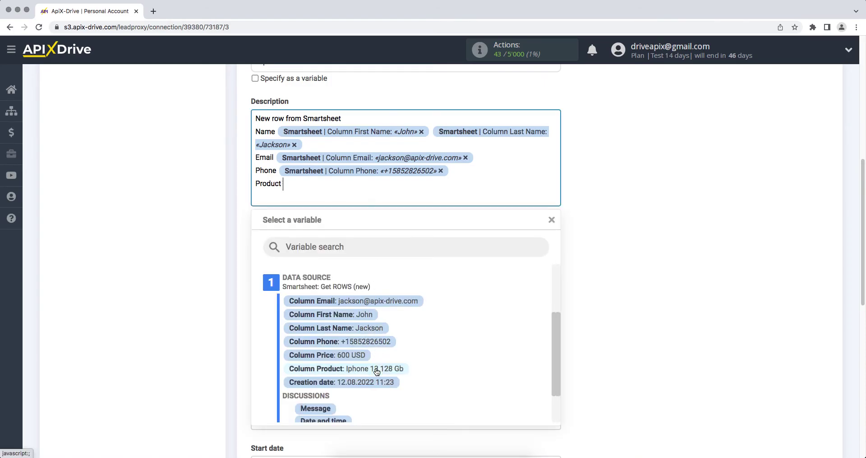
pyautogui.click(376, 367)
pyautogui.write('Price')
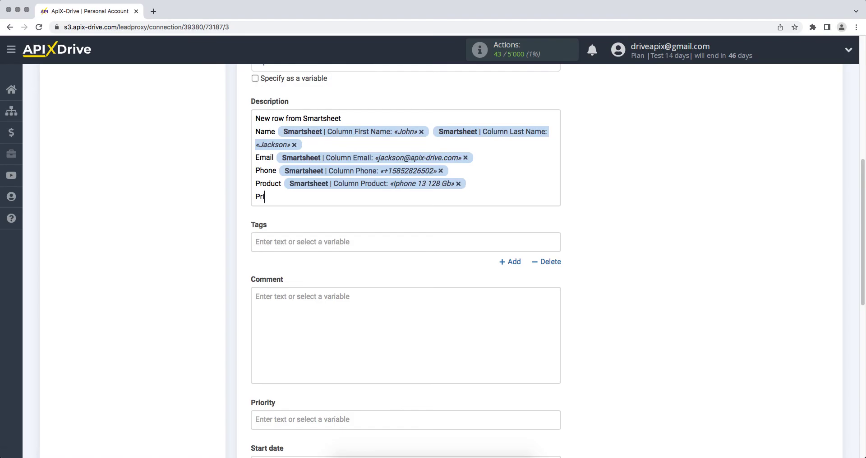
pyautogui.click(341, 199)
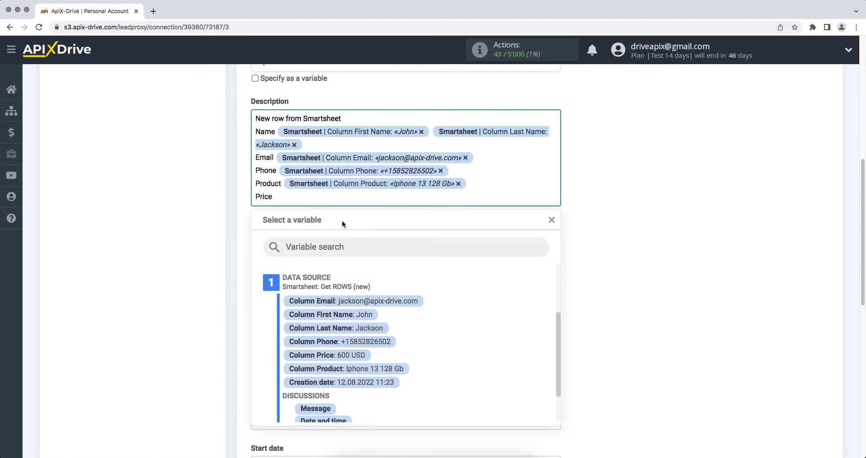
pyautogui.click(352, 354)
pyautogui.scroll(-3, 351, 356)
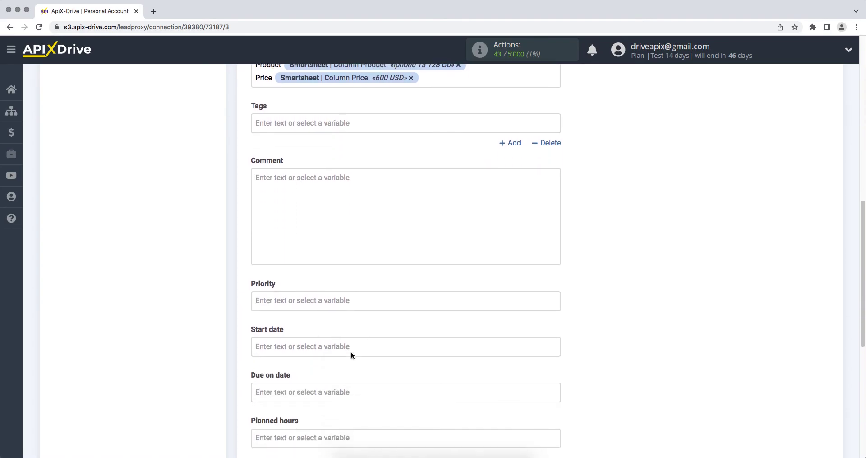
pyautogui.click(306, 384)
pyautogui.scroll(-5, 316, 406)
# Map Due on date to the row's Creation date, save the mapping, and send a test task to Worksection
pyautogui.moveTo(548, 220); pyautogui.dragTo(553, 277)
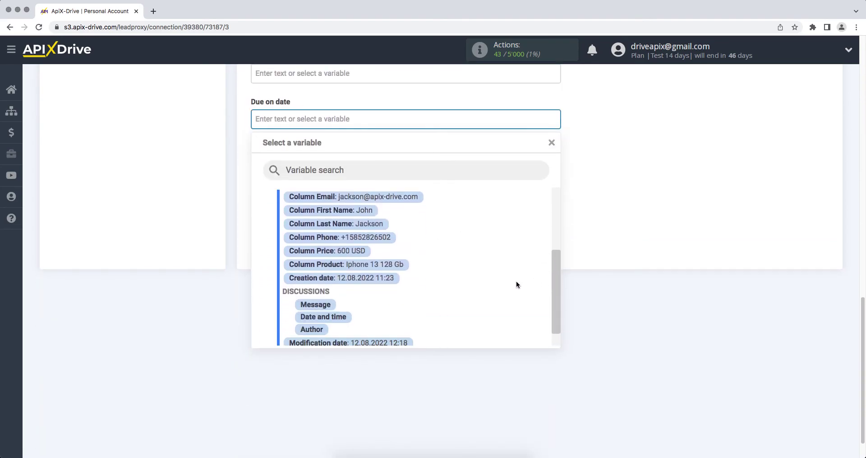
pyautogui.click(368, 282)
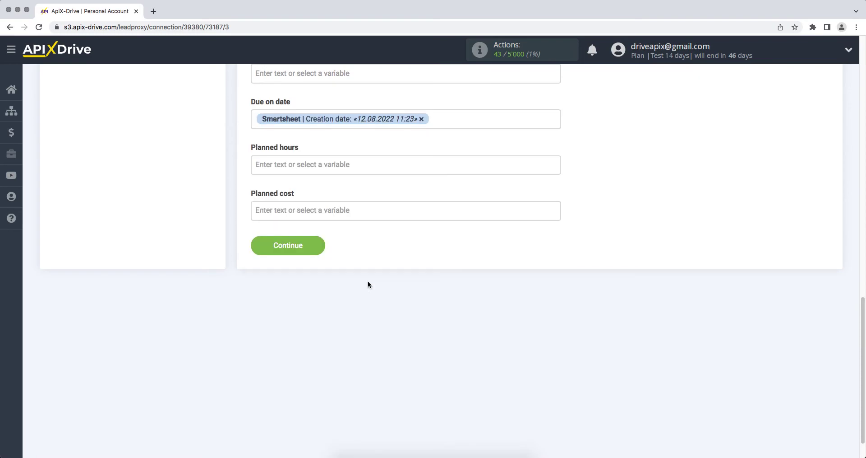
pyautogui.click(255, 245)
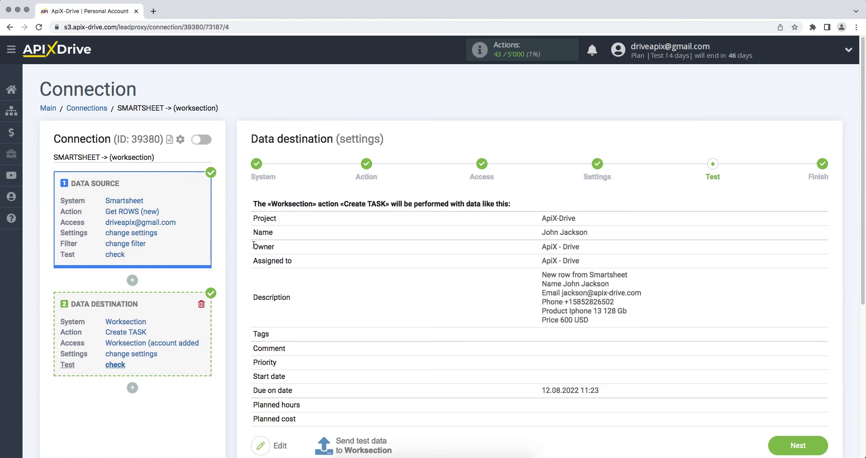
pyautogui.click(364, 440)
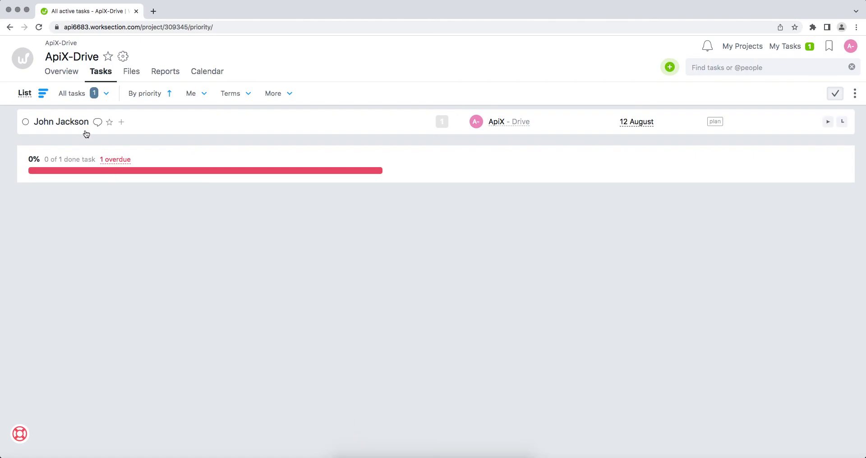
# Open the new test task in Worksection and check its description details
pyautogui.click(80, 128)
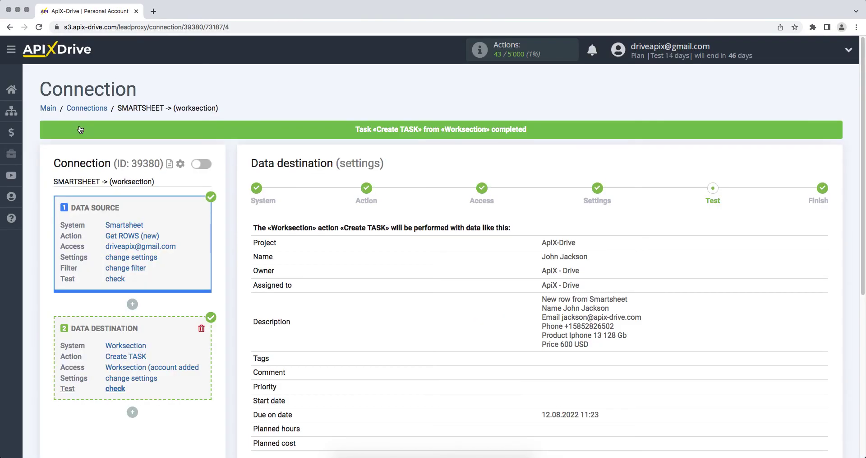
pyautogui.scroll(-5, 540, 271)
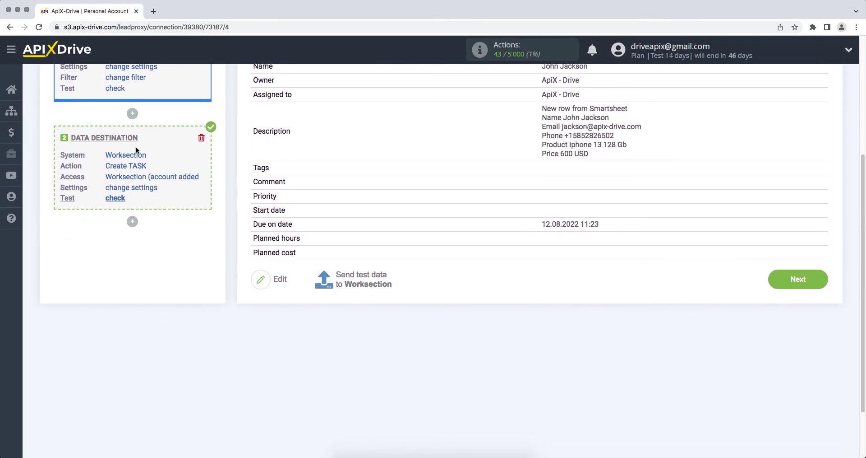
# Proceed past the Test step and enable auto-update for the Smartsheet-to-Worksection connection
pyautogui.click(783, 287)
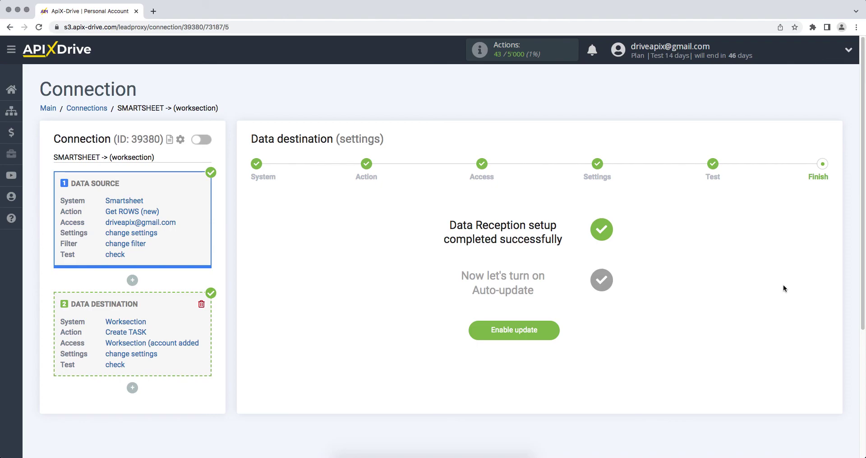
pyautogui.click(522, 331)
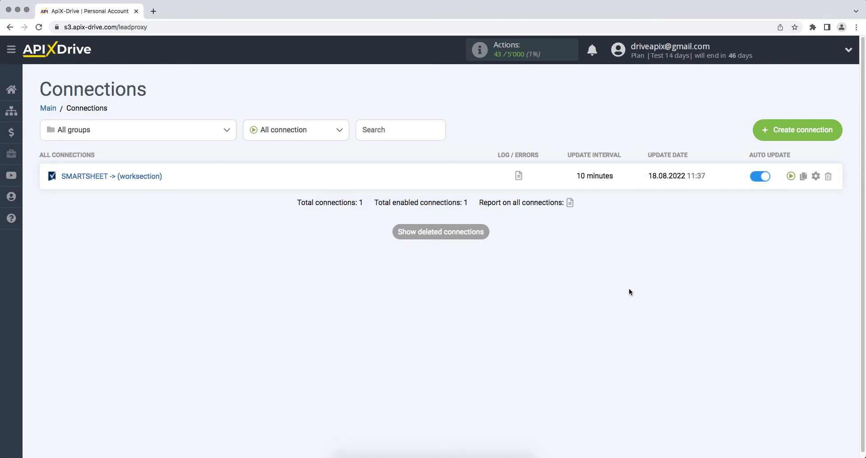
# Change the connection's update interval to 5 minutes and save
pyautogui.click(815, 177)
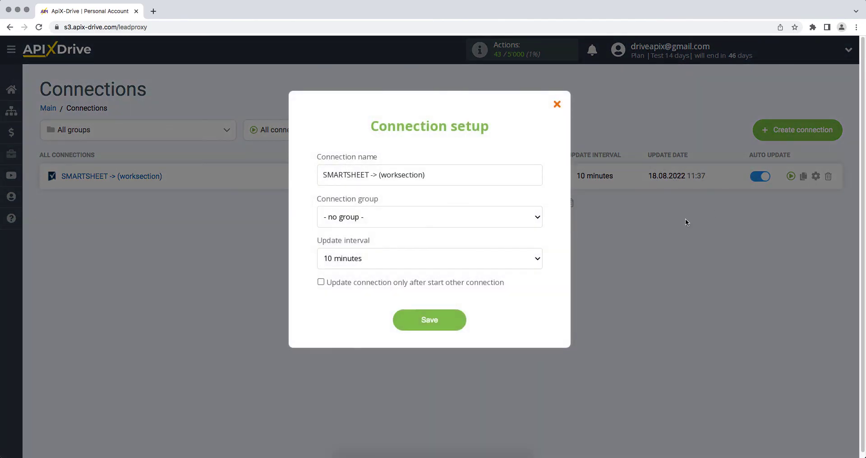
pyautogui.click(537, 255)
pyautogui.click(537, 247)
pyautogui.click(412, 328)
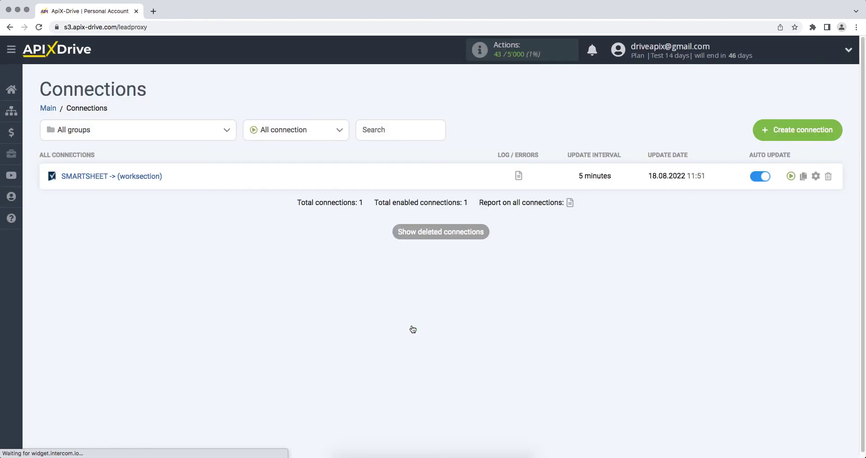